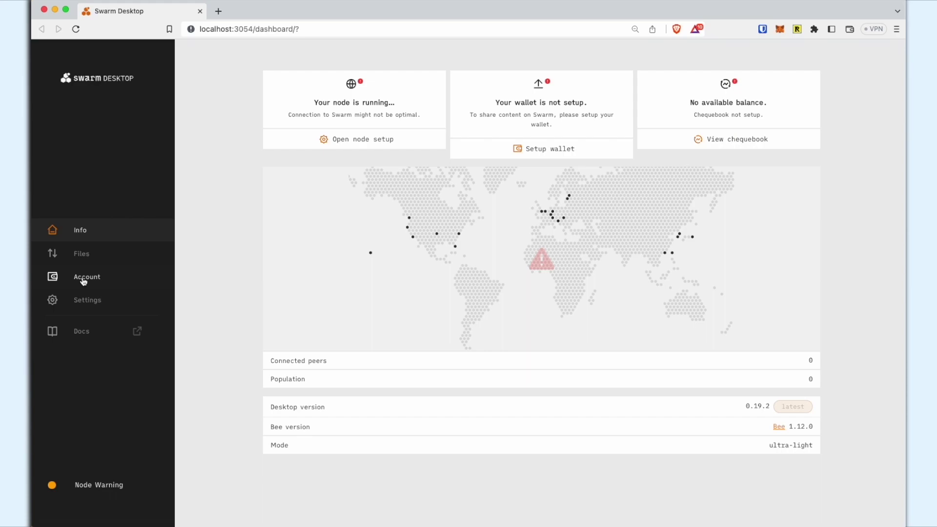
Send 3 xDAI from MetaMask to the copied Swarm node wallet address
left_click(83, 281)
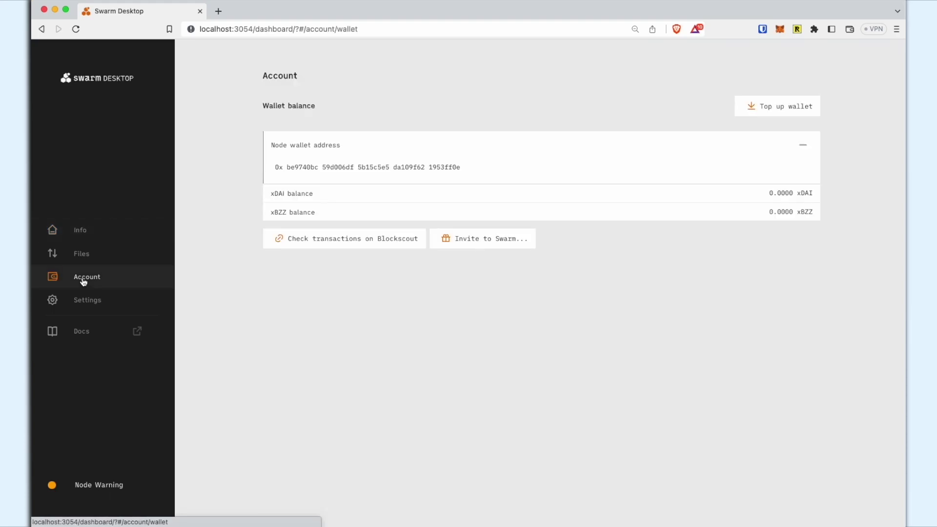
left_click(343, 169)
left_click(780, 29)
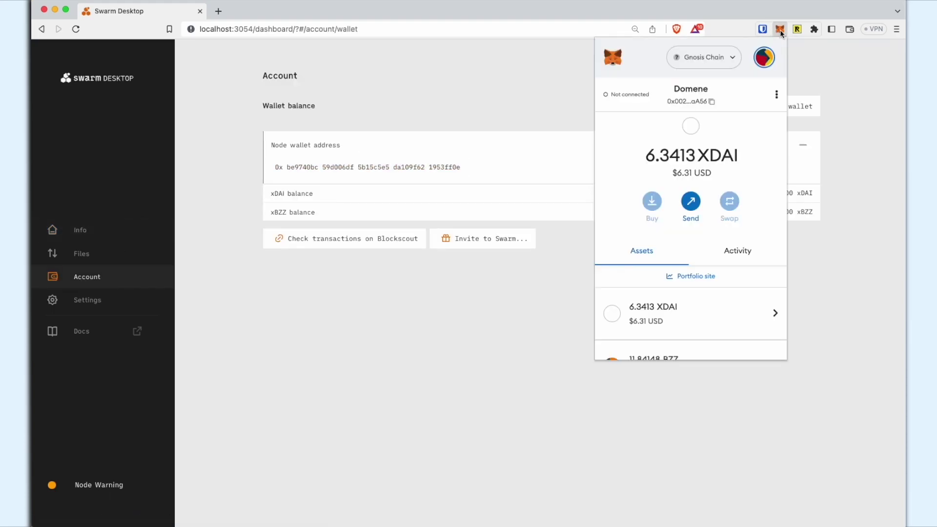
left_click(691, 201)
type("0xbe9740bc59d006df5b15c5e5da109f621953ff0e")
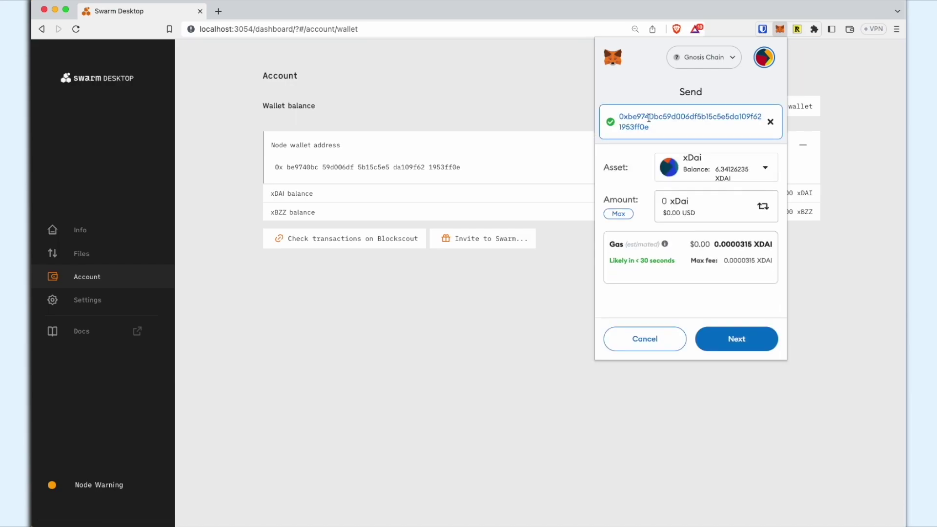
type("3")
left_click(738, 339)
left_click(740, 342)
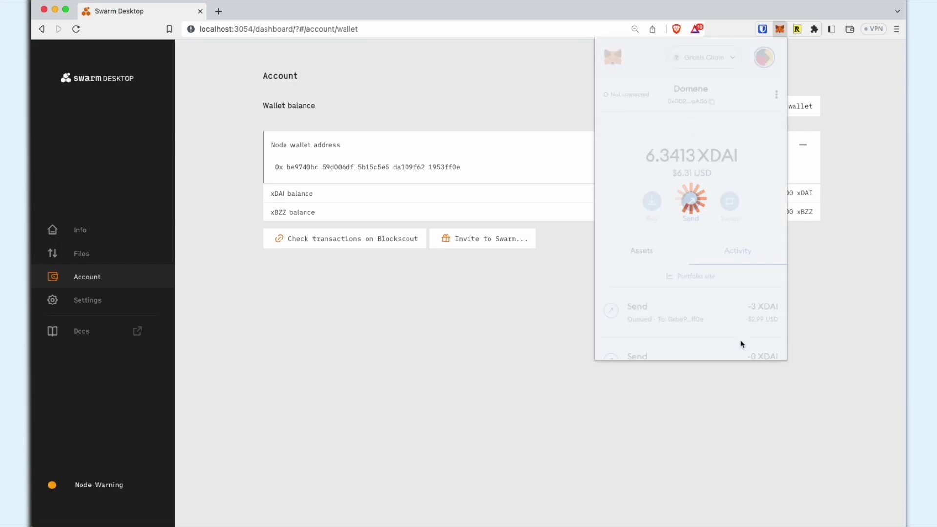
left_click(610, 397)
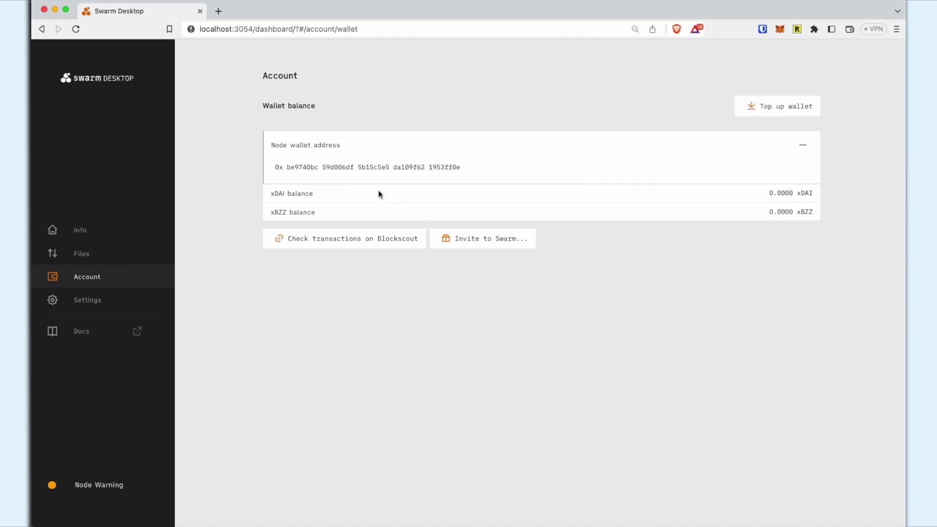
Top up with xDAI, swapping 2 xDAI to xBZZ and upgrading the node to light mode
left_click(777, 110)
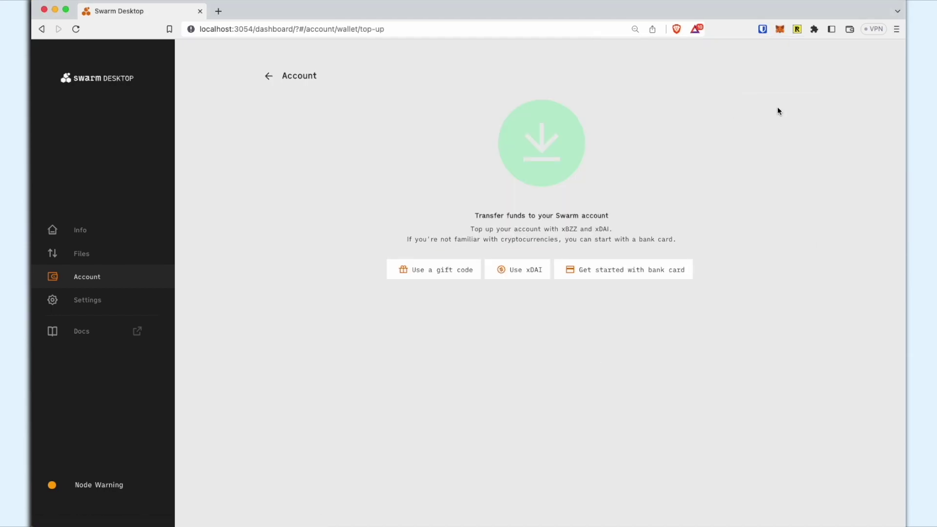
left_click(522, 277)
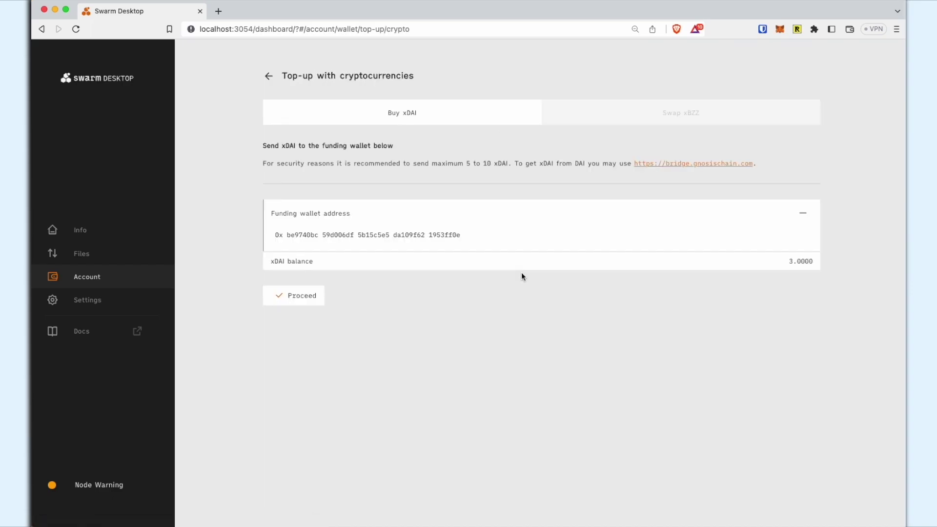
left_click(296, 299)
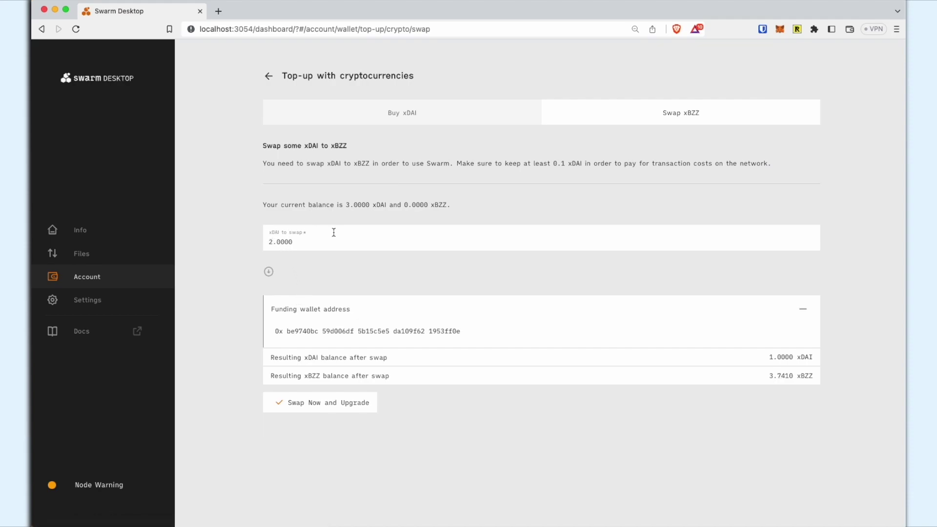
left_click(348, 407)
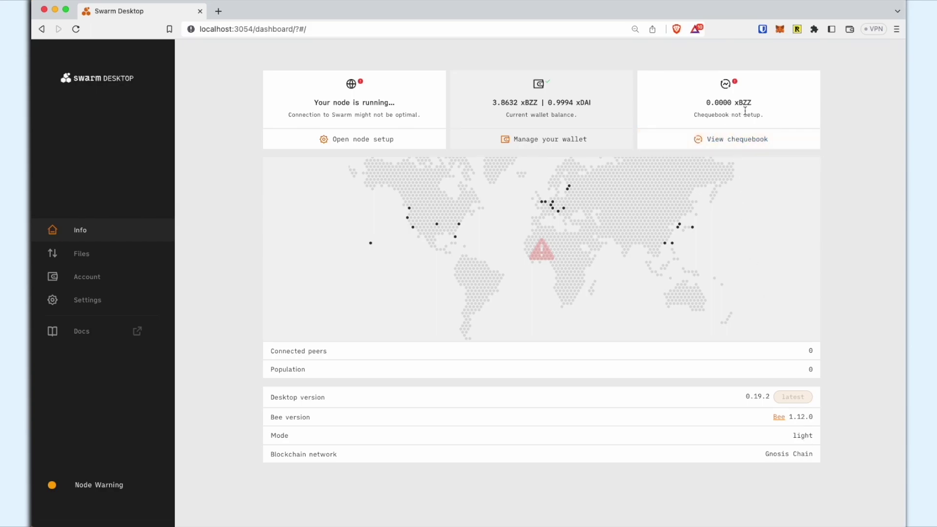
Deposit 3 xBZZ from the node wallet into its chequebook
left_click(89, 279)
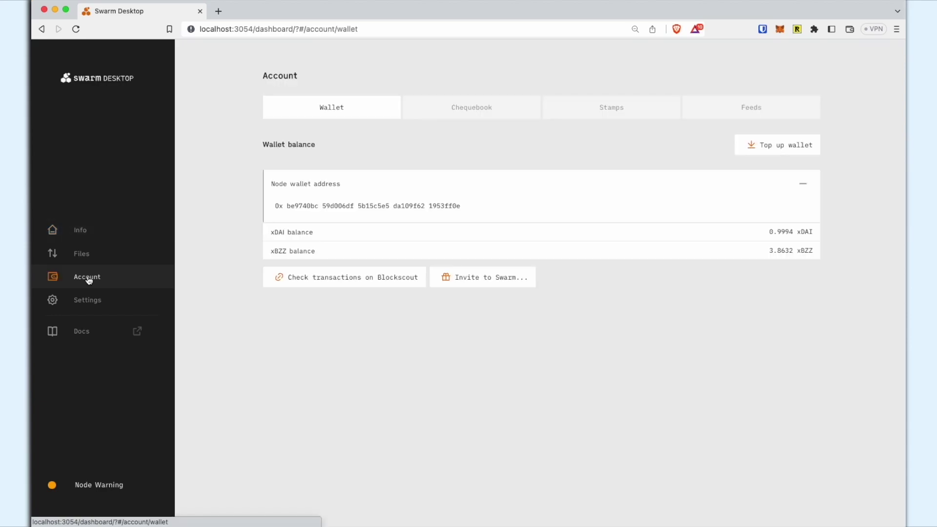
left_click(480, 112)
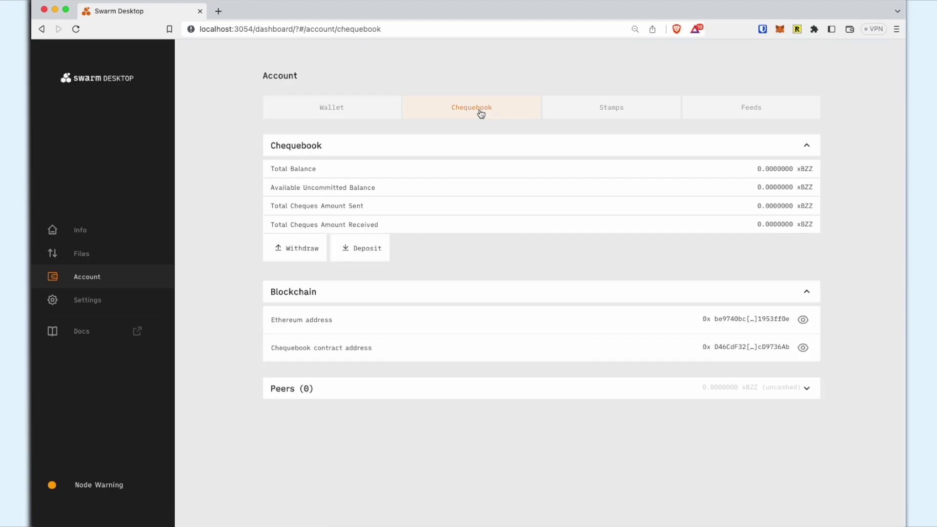
left_click(367, 250)
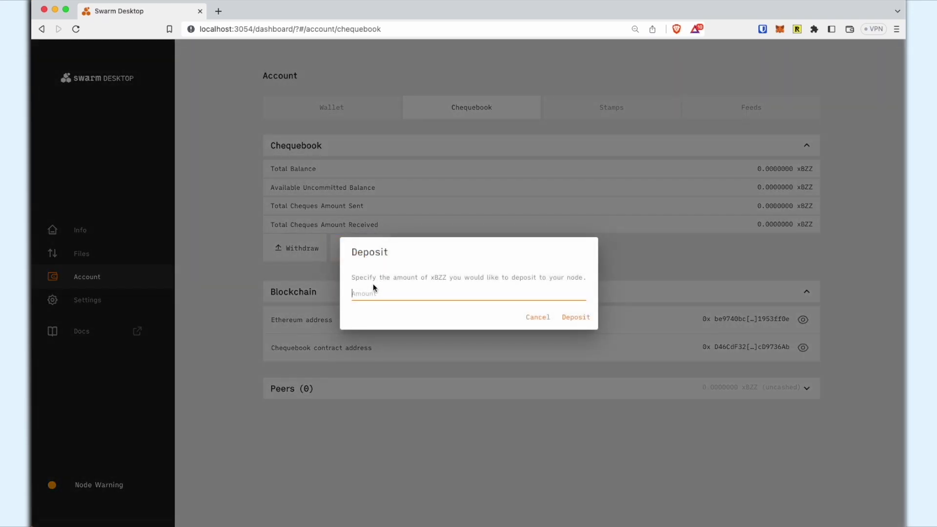
type("3")
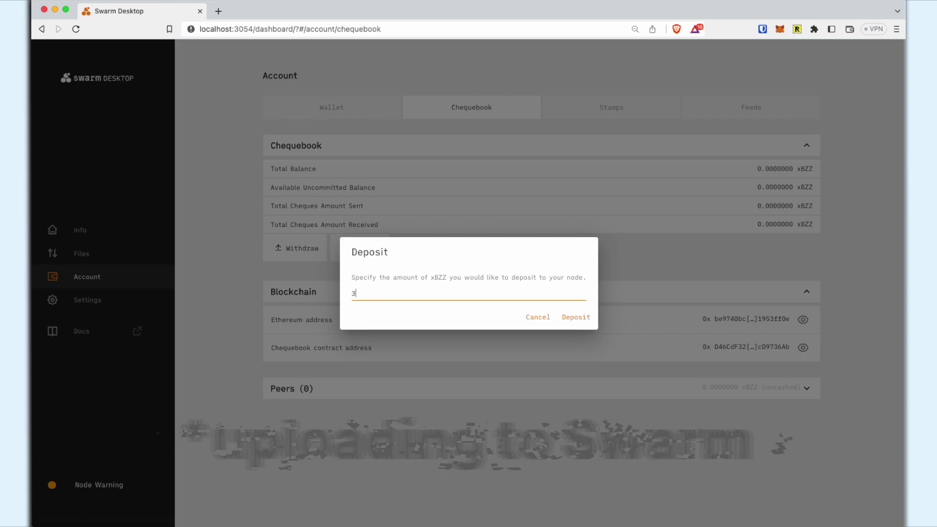
left_click(575, 317)
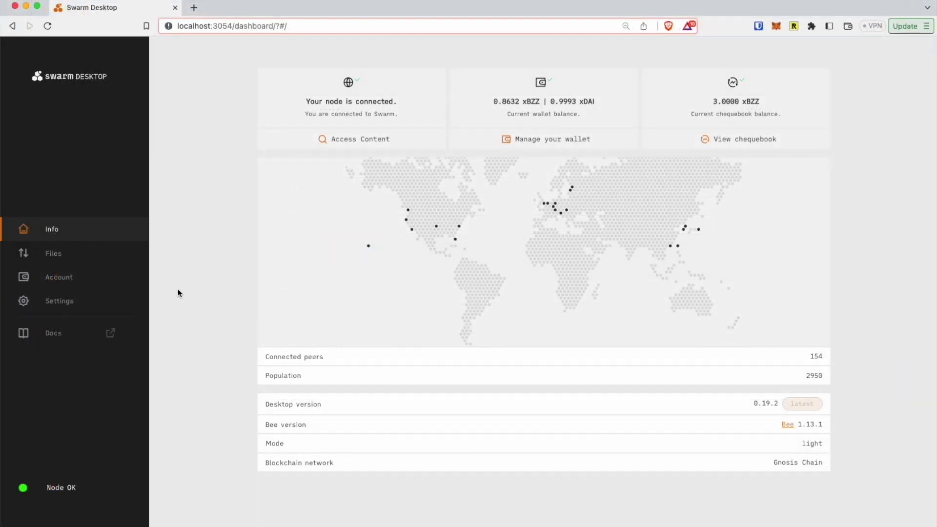
Choose the 'Awesome Website on Swarm' folder as a website to upload from Files
left_click(59, 258)
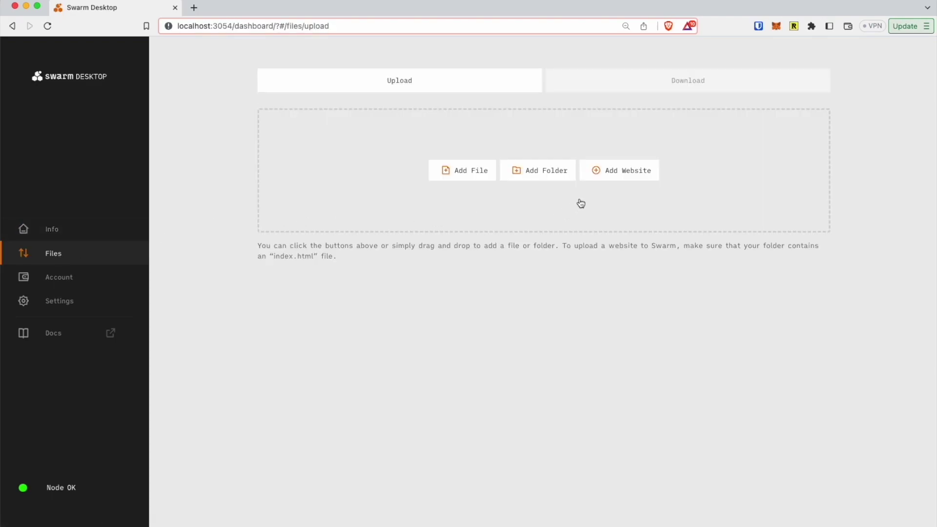
left_click(622, 176)
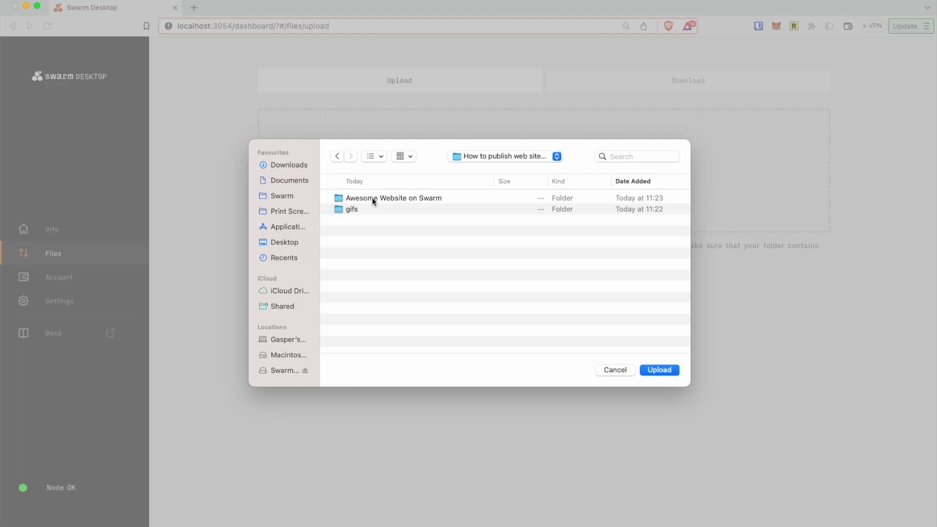
left_click(372, 198)
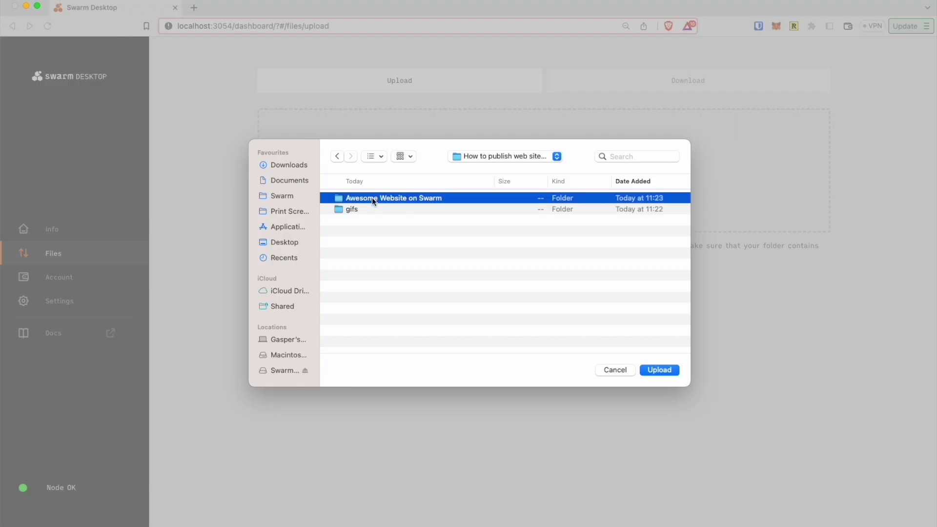
left_click(656, 370)
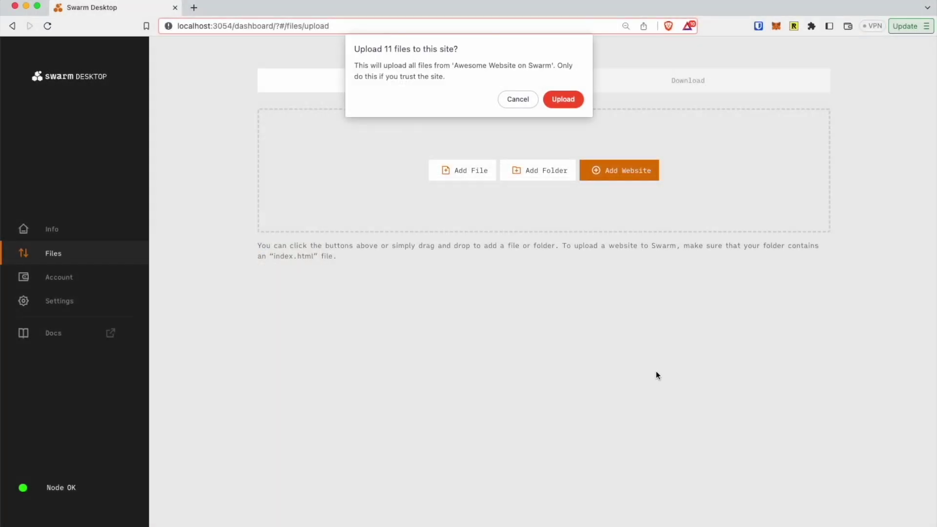
Confirm the 11-file upload and buy a depth-17 postage stamp labelled 'Website on Swarm'
left_click(564, 100)
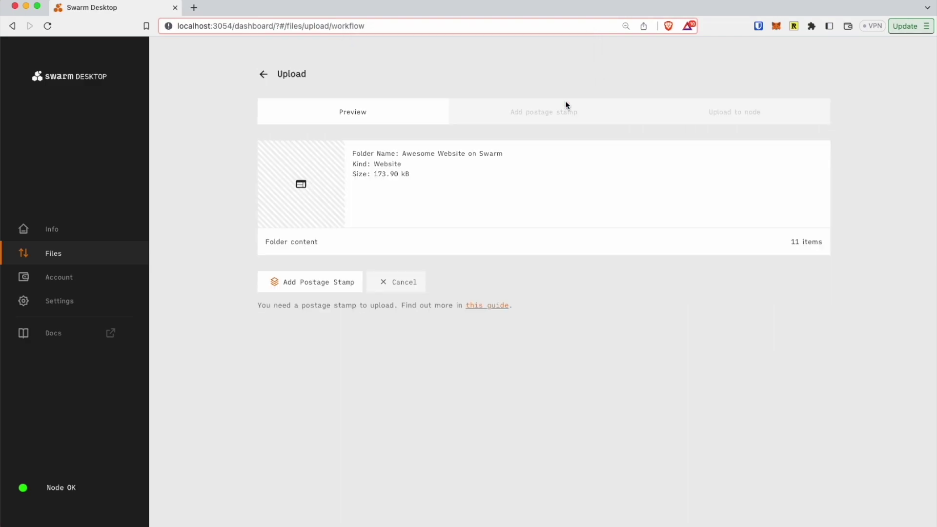
left_click(326, 283)
left_click(362, 180)
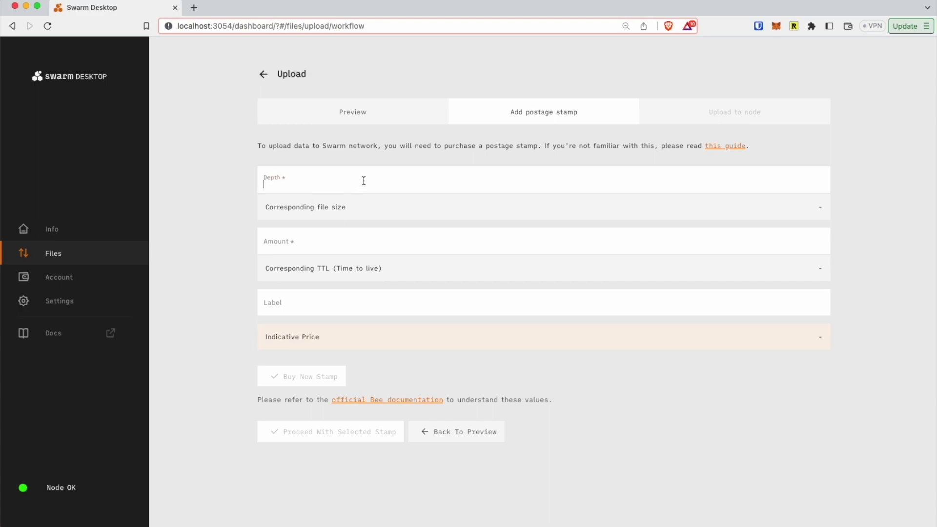
left_click(334, 202)
left_click(326, 241)
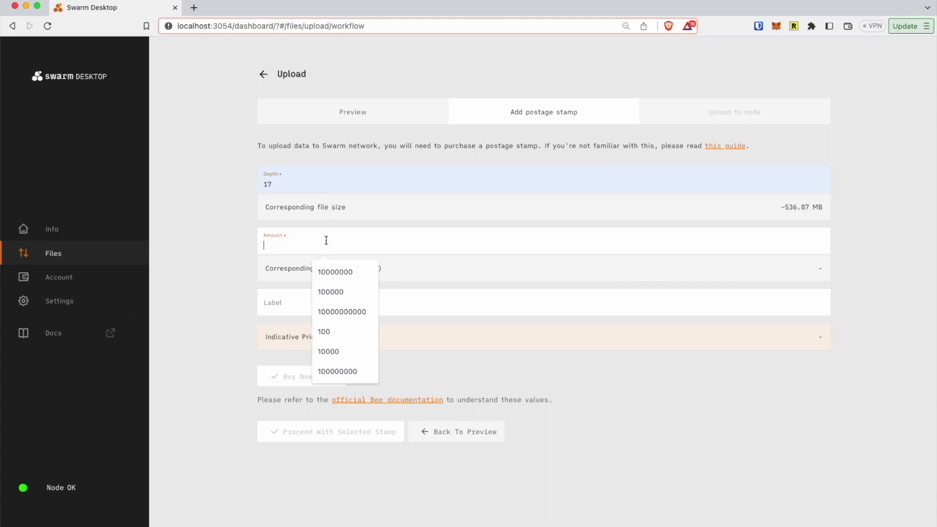
left_click(326, 268)
type("0000")
key("Tab")
type("Websi")
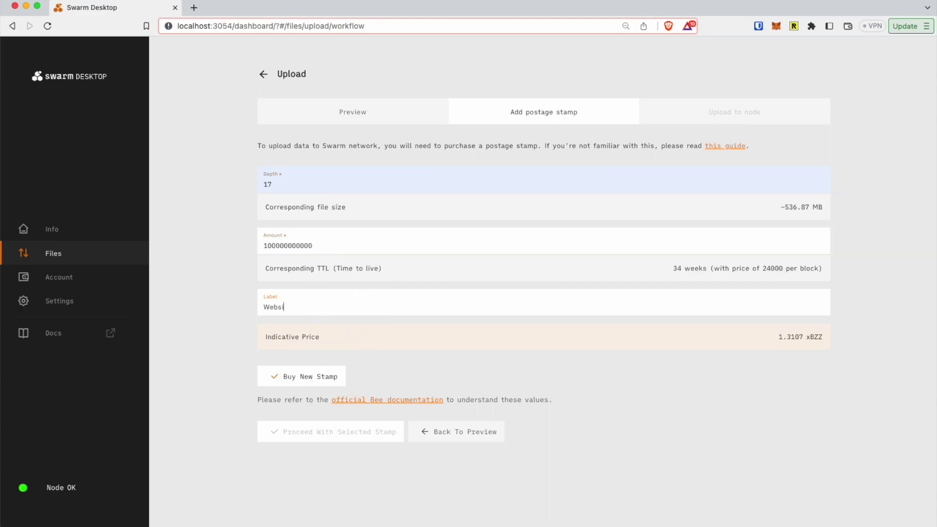
type("te on Swarm")
left_click(312, 376)
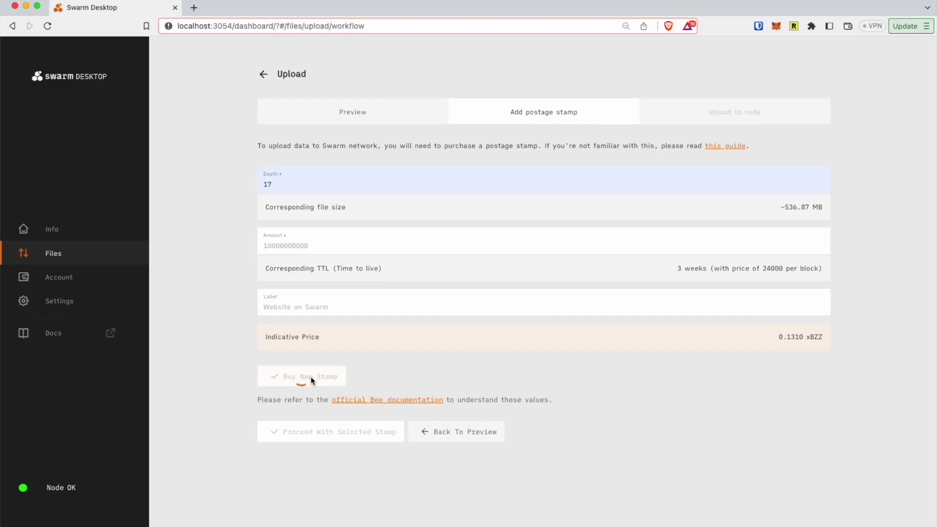
Upload the website to the node with the new stamp and view it in a new tab
left_click(507, 155)
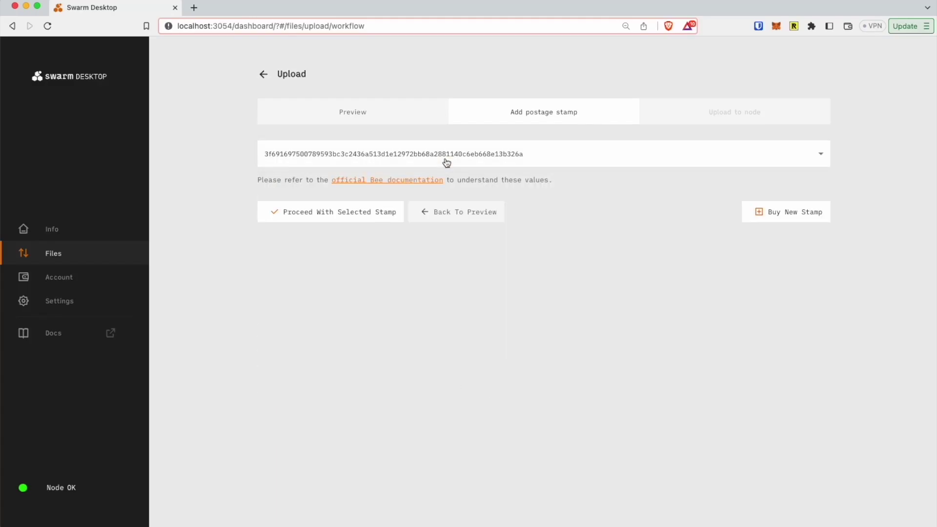
left_click(354, 215)
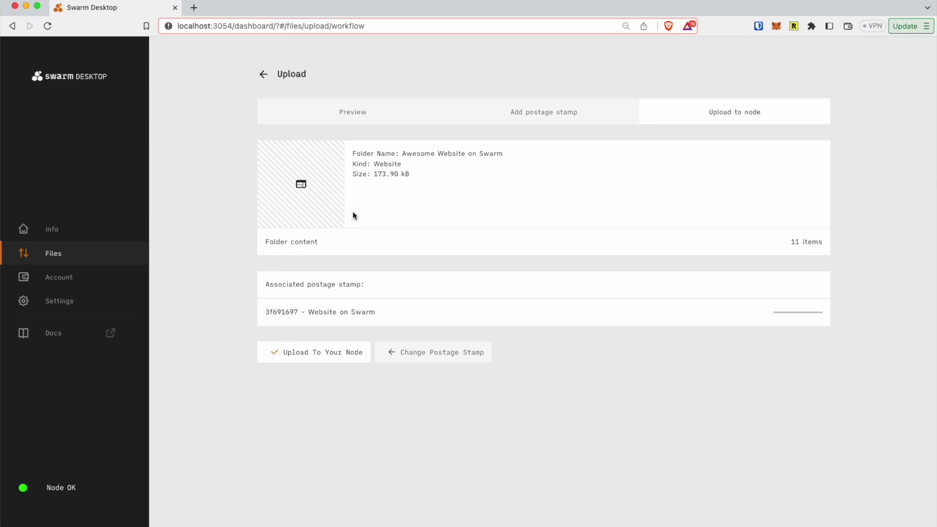
left_click(338, 355)
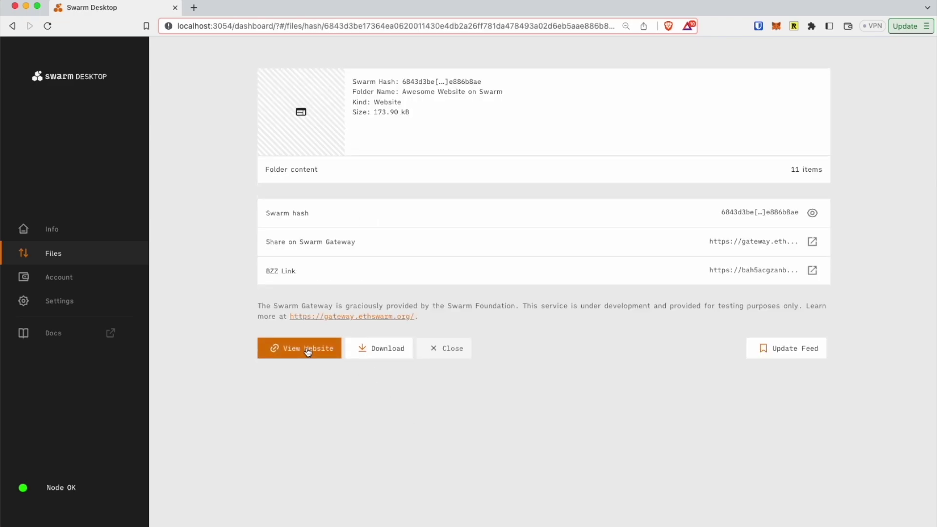
left_click(307, 350)
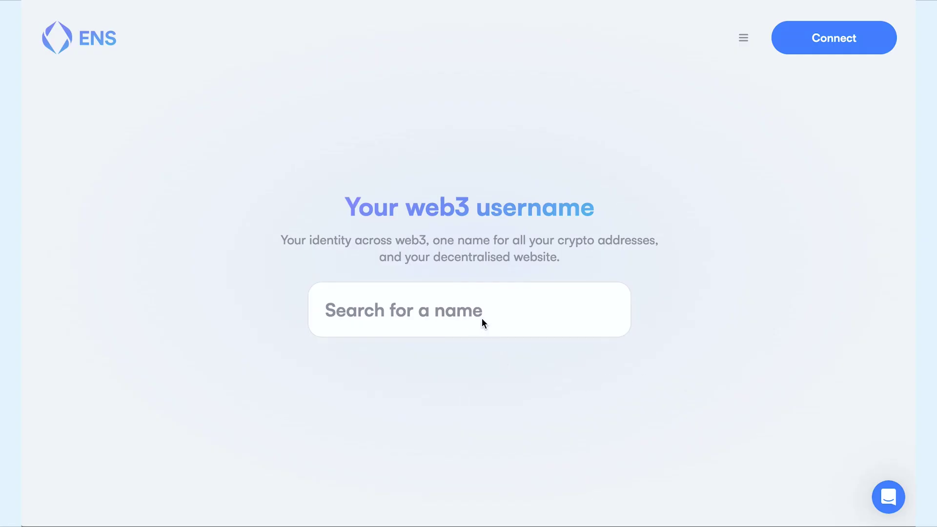
Search ENS names and open swarm-devrel.eth's records for editing
left_click(482, 319)
type("swarm")
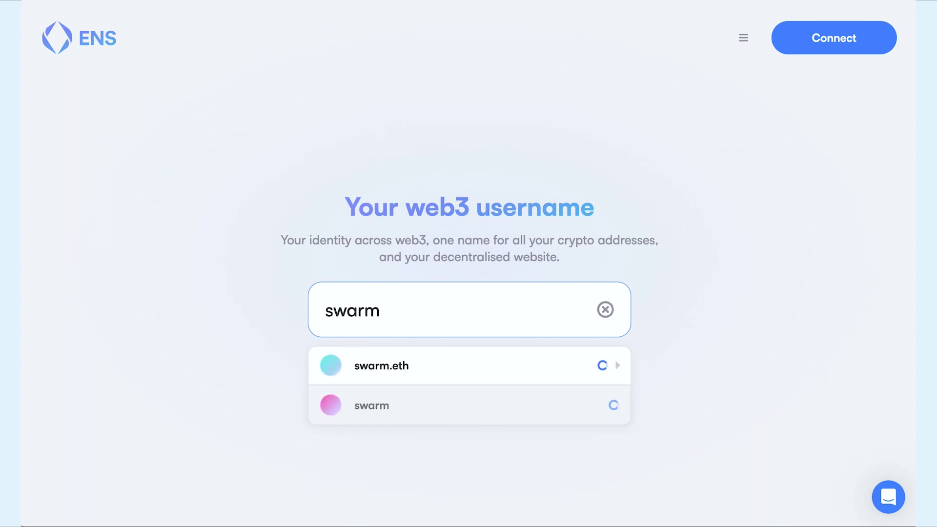
key("ctrl+a")
key("BackSpace")
type("web3")
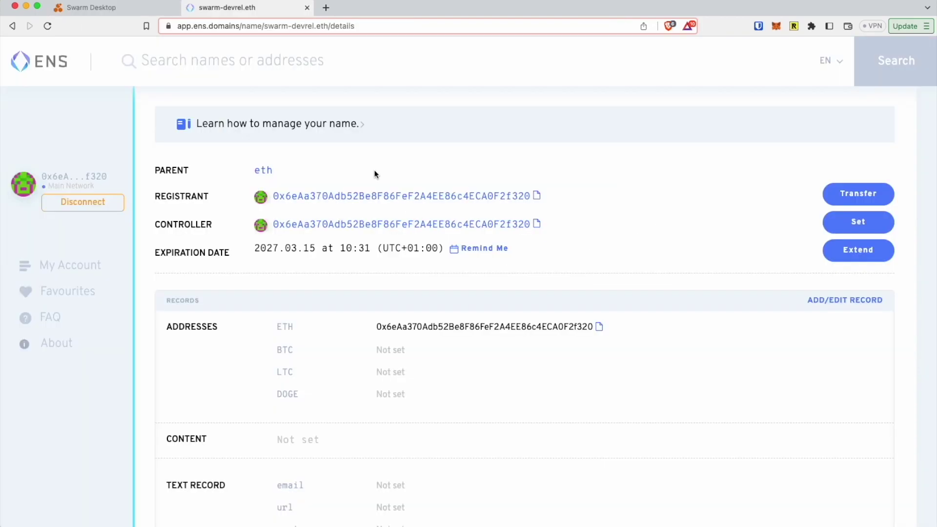
scroll(374, 174, "down", 3)
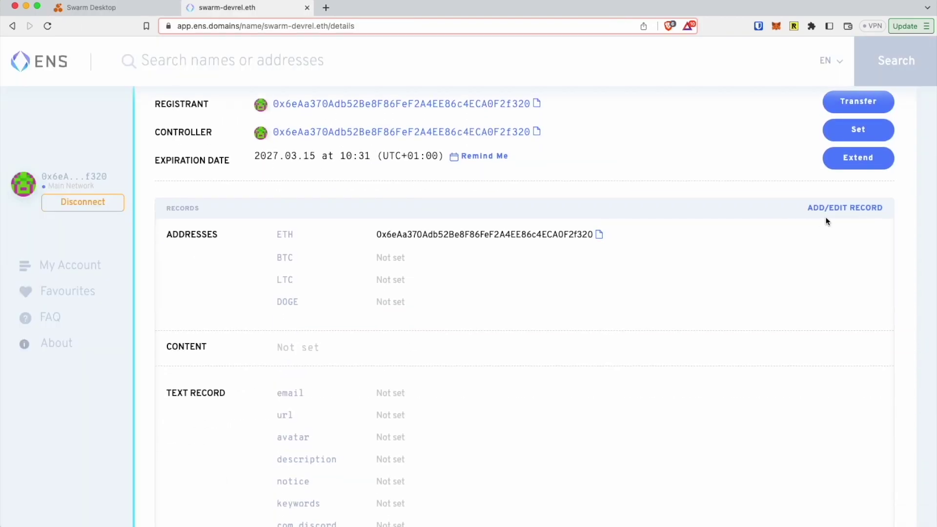
left_click(846, 211)
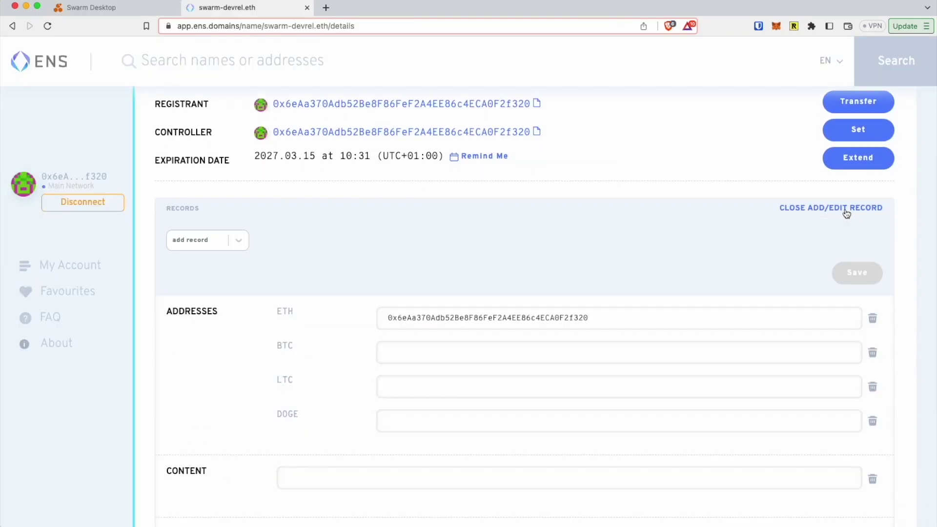
Add a content record of 'bzz://' followed by the pasted website Swarm hash
left_click(240, 240)
left_click(201, 286)
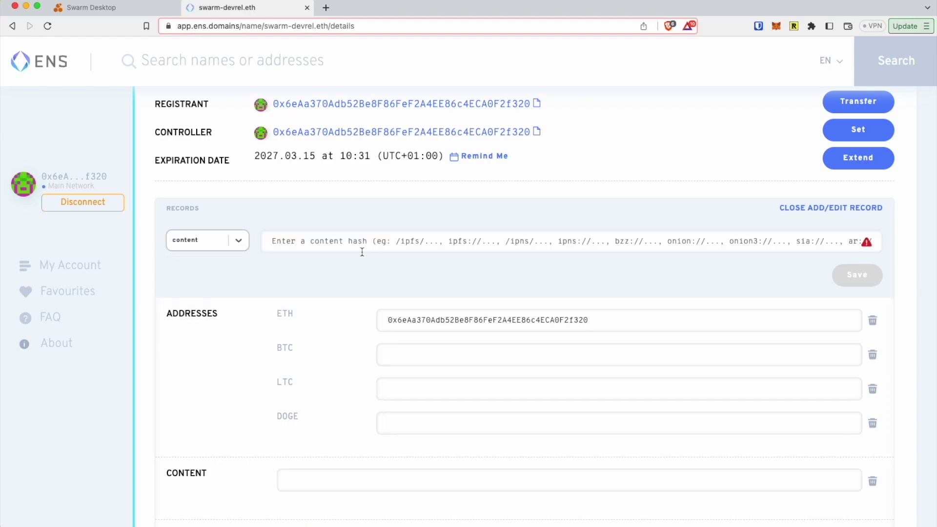
type("b")
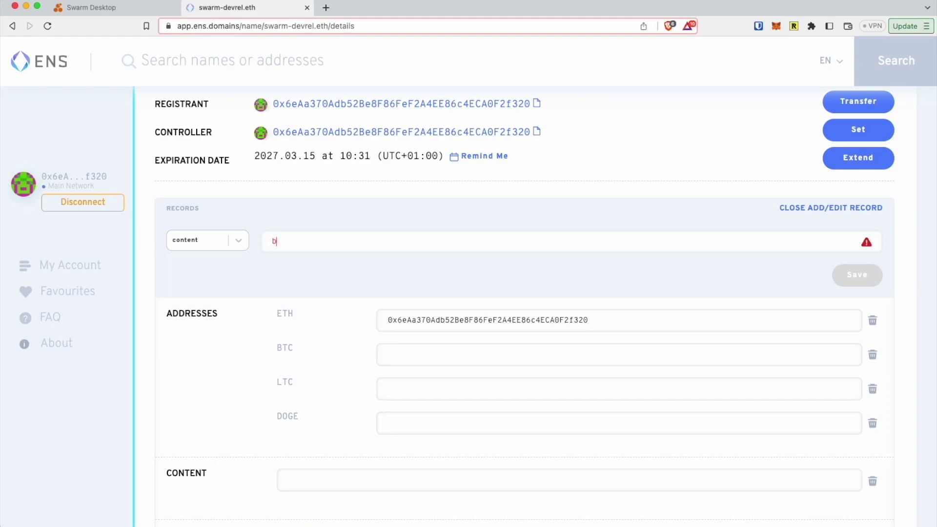
type("zz://")
key("super+v")
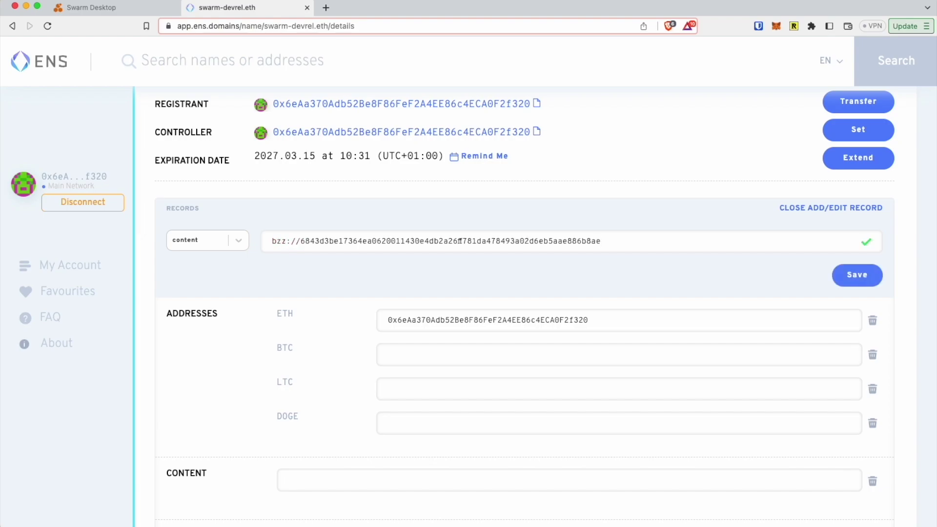
left_click(855, 275)
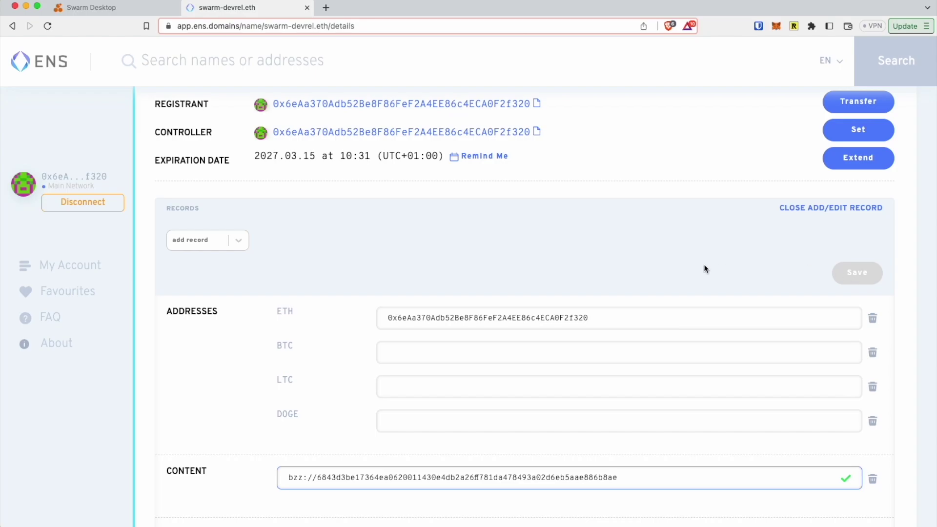
Submit the record change on-chain, approve it in the wallet, and open the gateway site
scroll(704, 268, "down", 4)
scroll(704, 268, "down", 8)
left_click(849, 417)
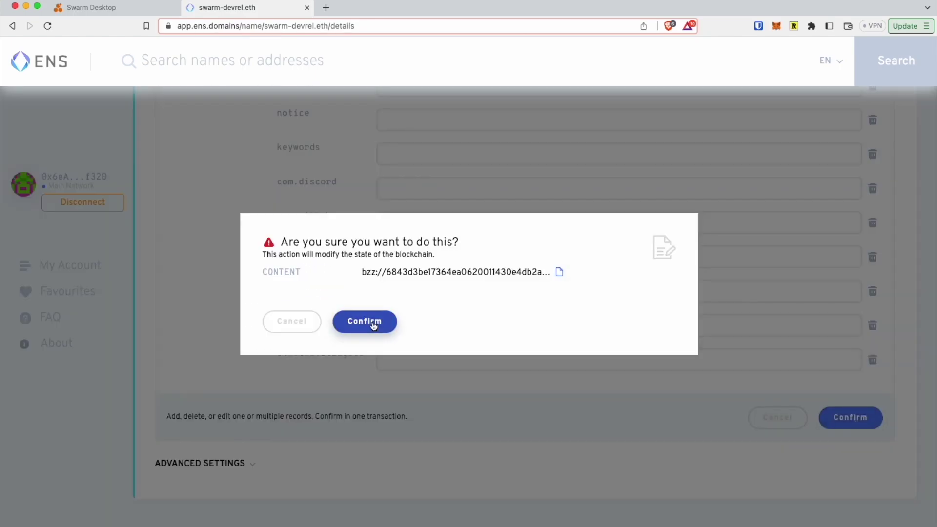
left_click(371, 322)
left_click(885, 315)
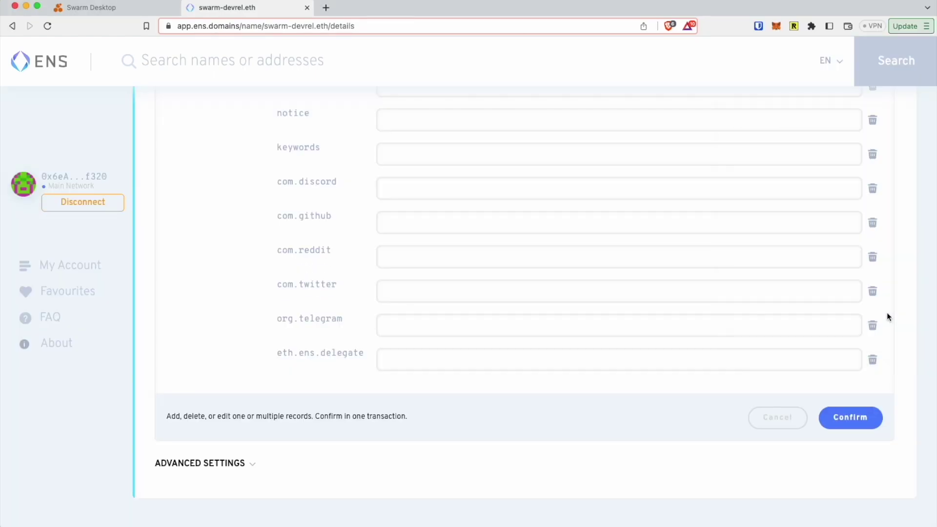
left_click(590, 403)
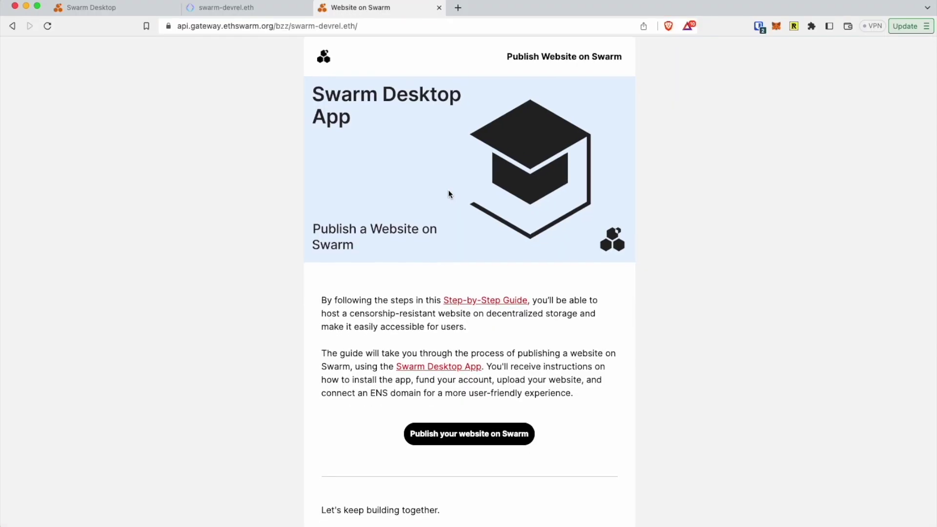
Scroll through the published 'Publish a Website on Swarm' gateway page to review it
scroll(448, 189, "down", 2)
scroll(448, 189, "up", 3)
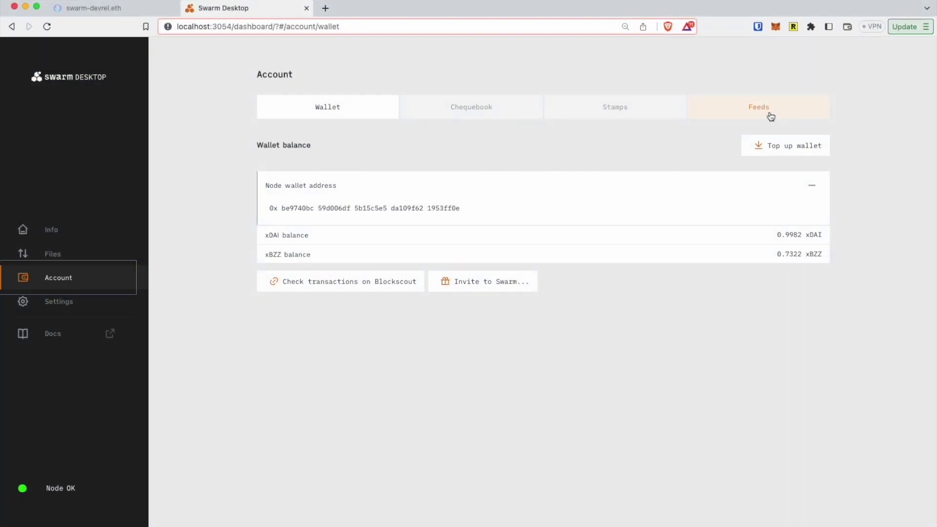
Create a new feed using the saved 'My Awesome Website' identity
left_click(770, 117)
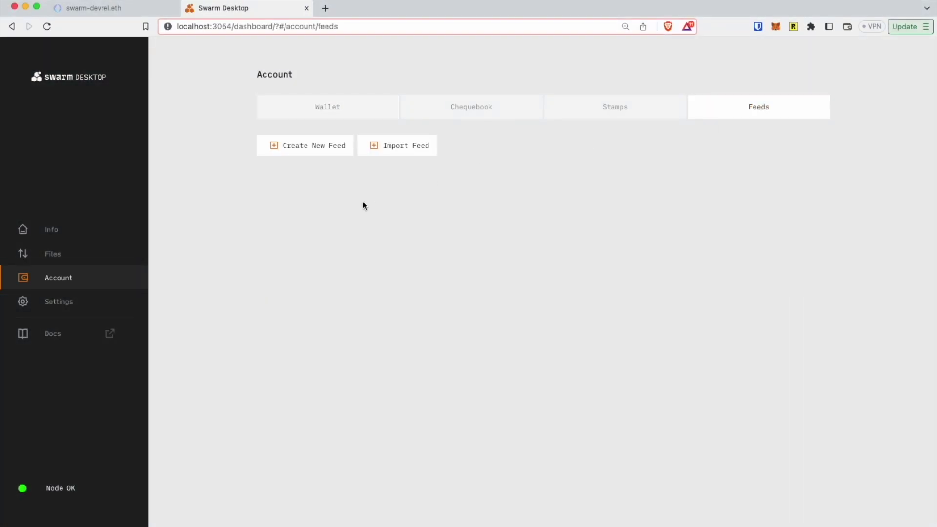
left_click(322, 154)
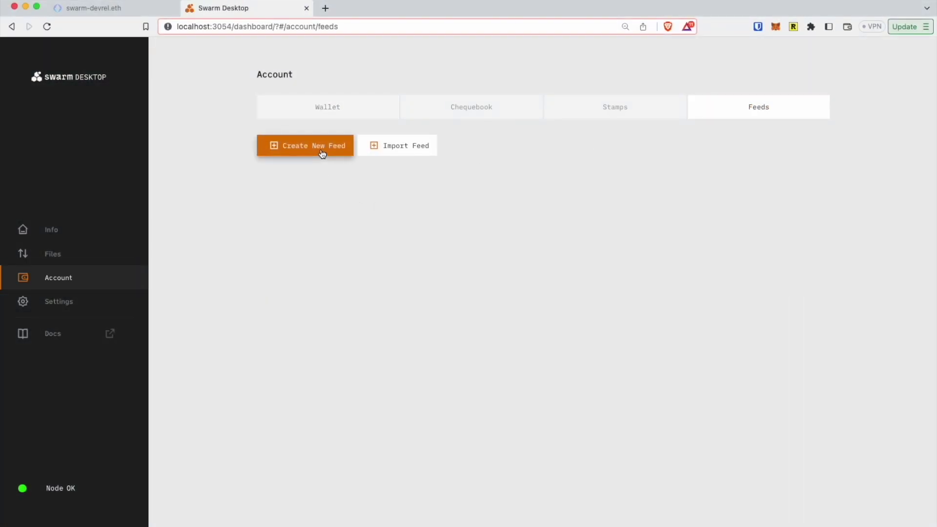
left_click(320, 149)
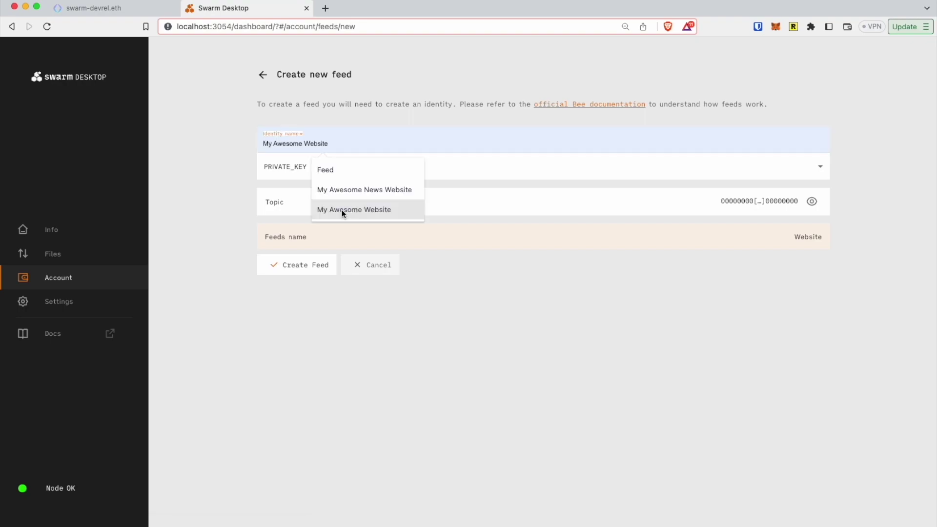
left_click(342, 209)
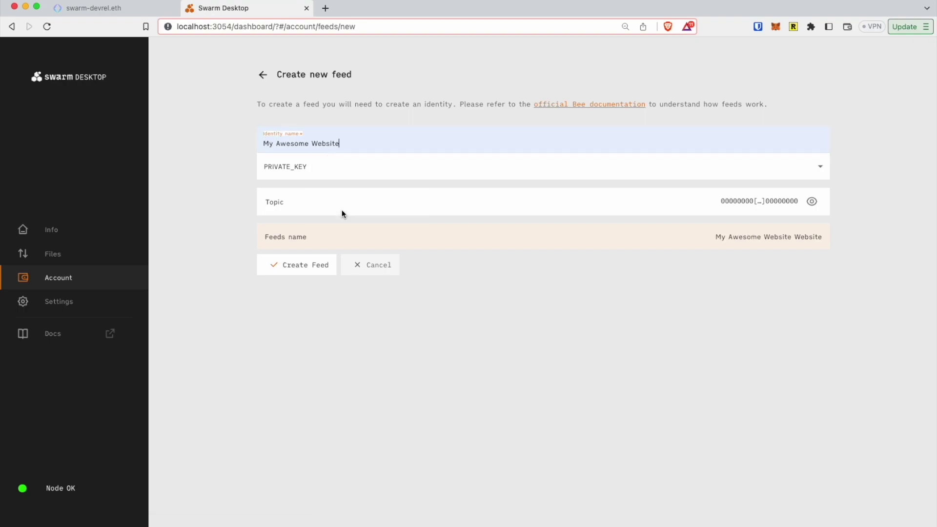
left_click(304, 268)
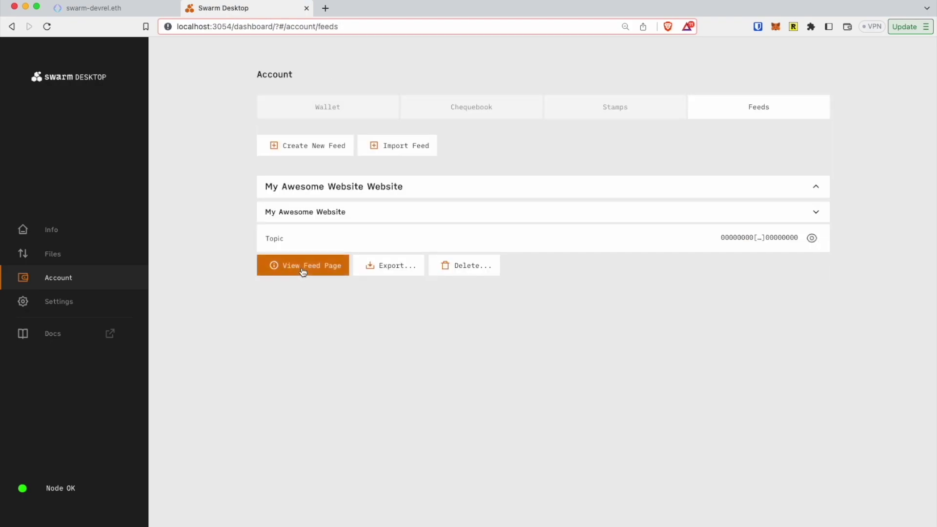
Upload the 'Awesome Website on Swarm' folder's 11 files from the feed's page
left_click(316, 270)
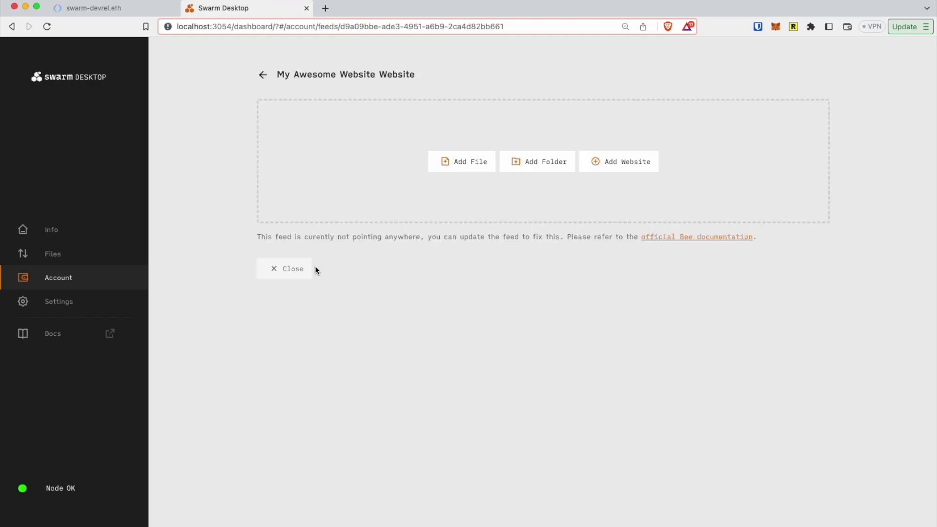
left_click(616, 166)
left_click(375, 199)
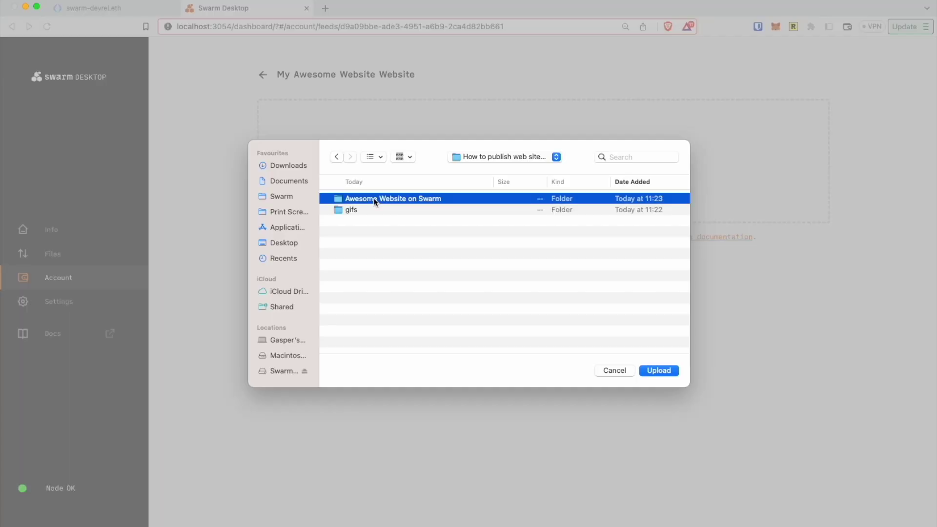
left_click(655, 370)
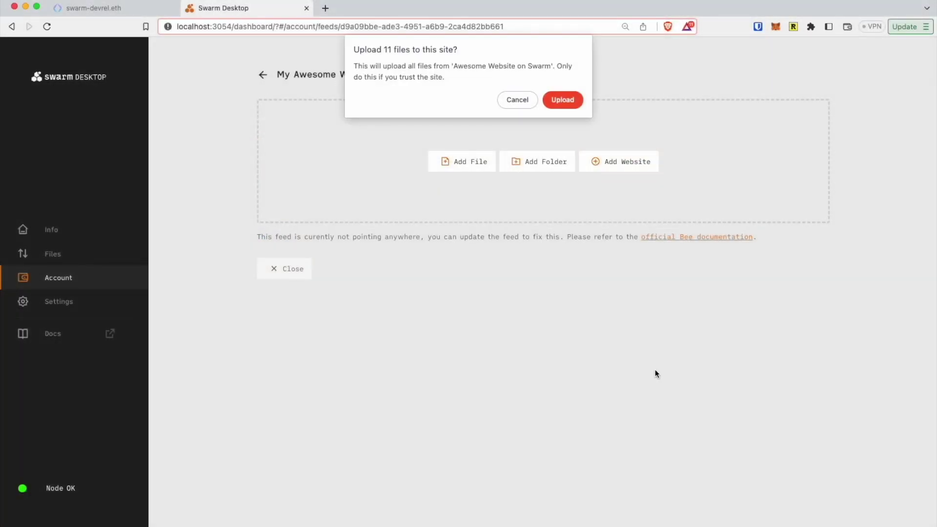
left_click(562, 100)
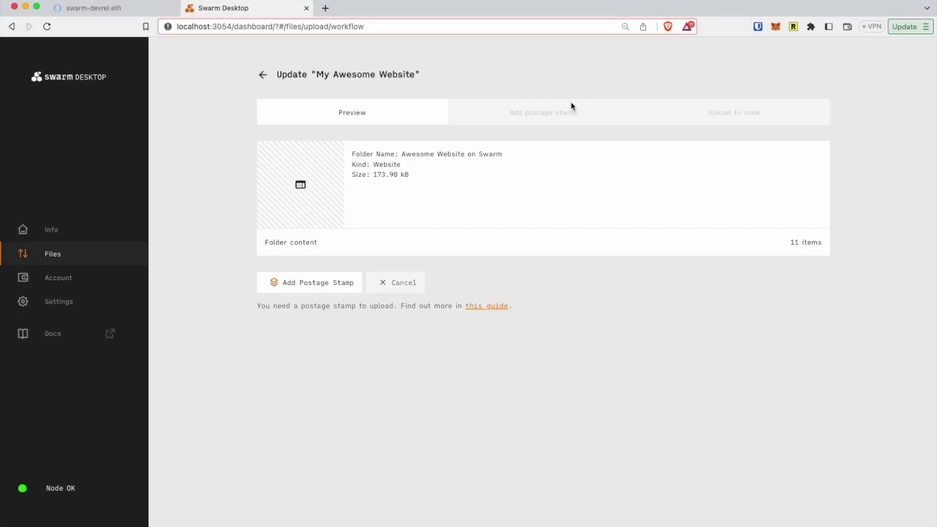
Publish the website to the feed using postage stamp 3f691697
left_click(318, 286)
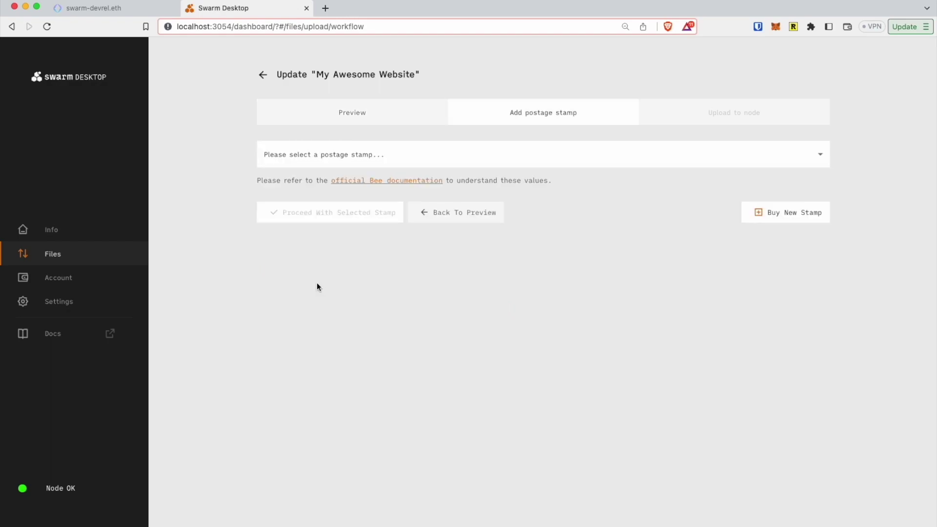
left_click(405, 160)
left_click(406, 159)
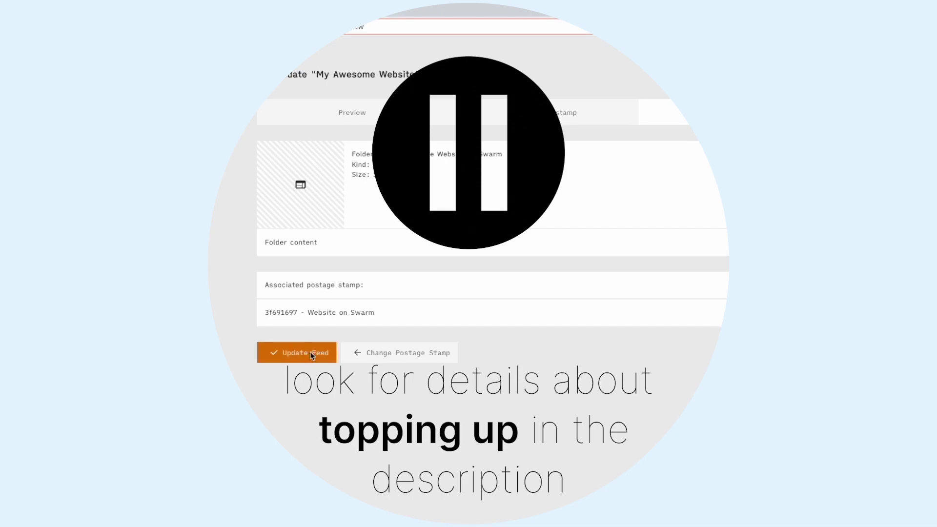
left_click(301, 361)
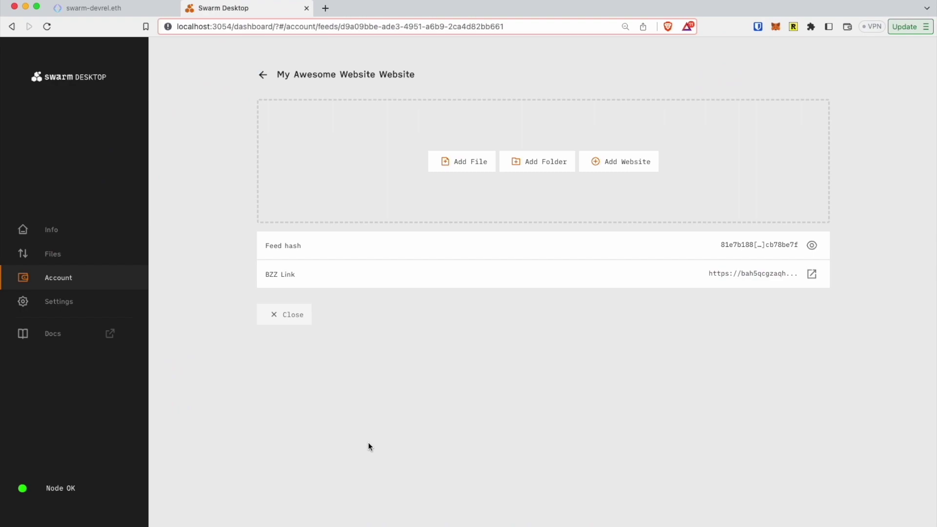
Copy the full feed hash and open swarm-devrel.eth's records for editing
left_click(812, 246)
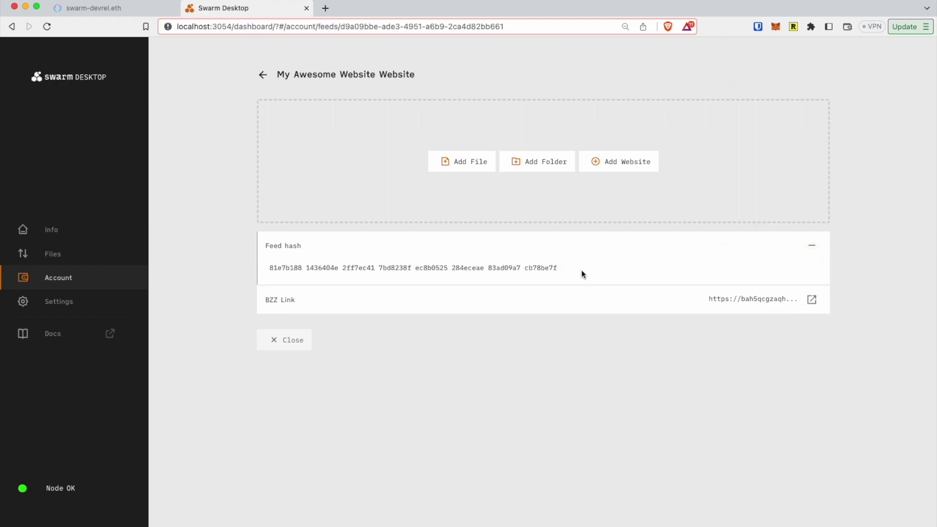
left_click(547, 272)
left_click(130, 9)
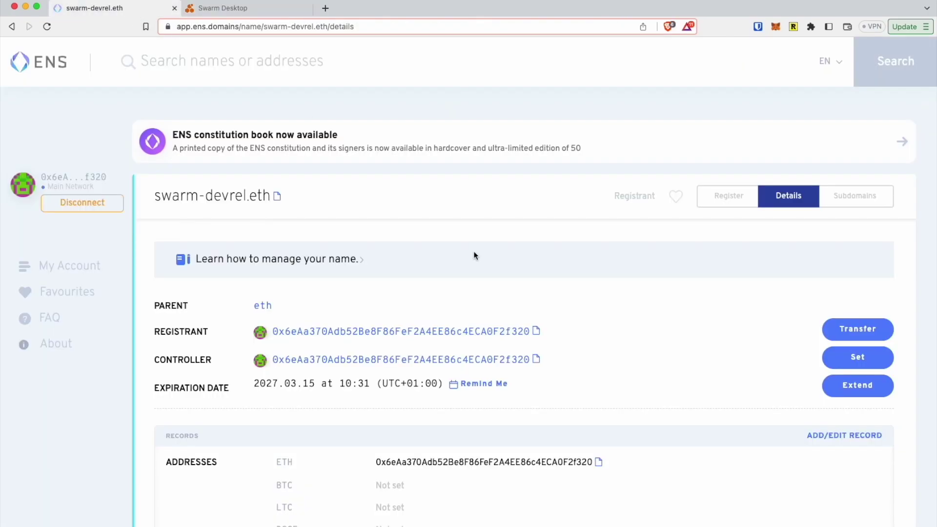
scroll(714, 354, "down", 3)
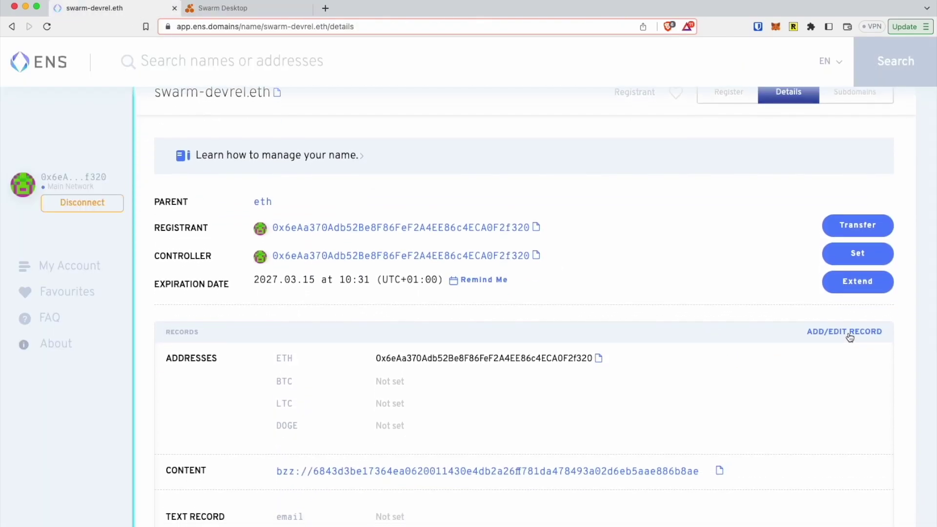
left_click(848, 335)
Replace the CONTENT hash after bzz:// with the feed hash and confirm the change
scroll(640, 359, "down", 5)
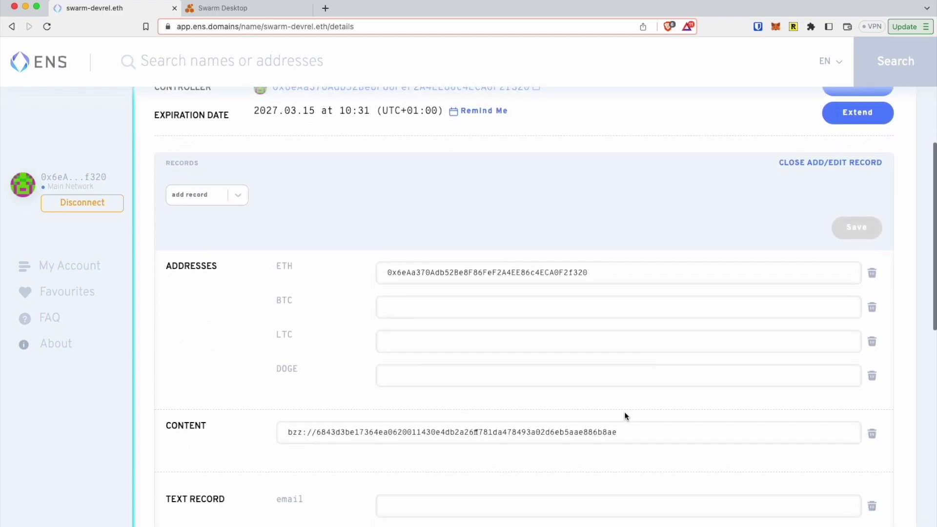
left_click_drag(625, 432, 318, 435)
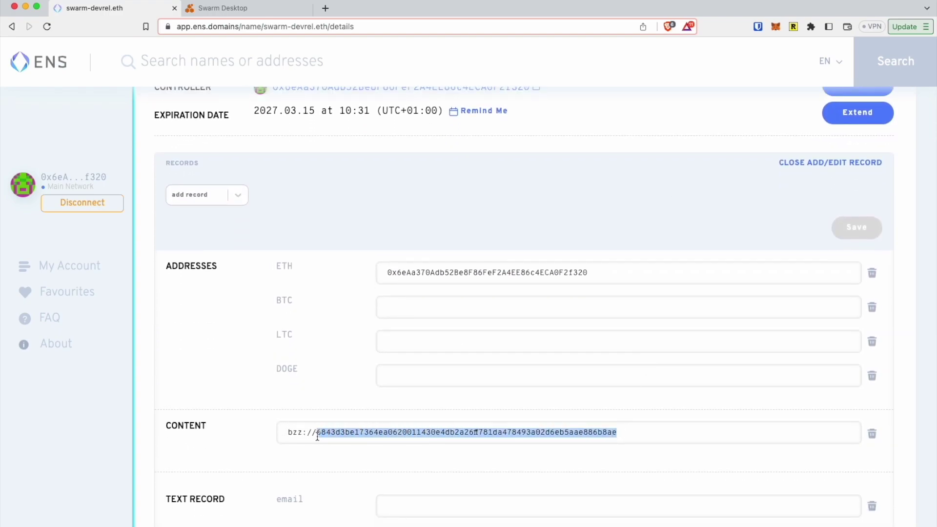
key("super+v")
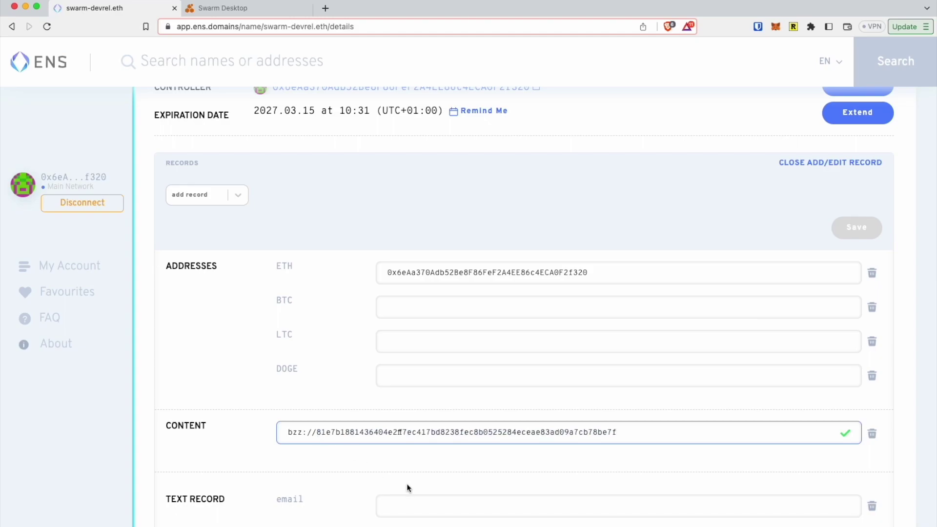
scroll(493, 475, "down", 1)
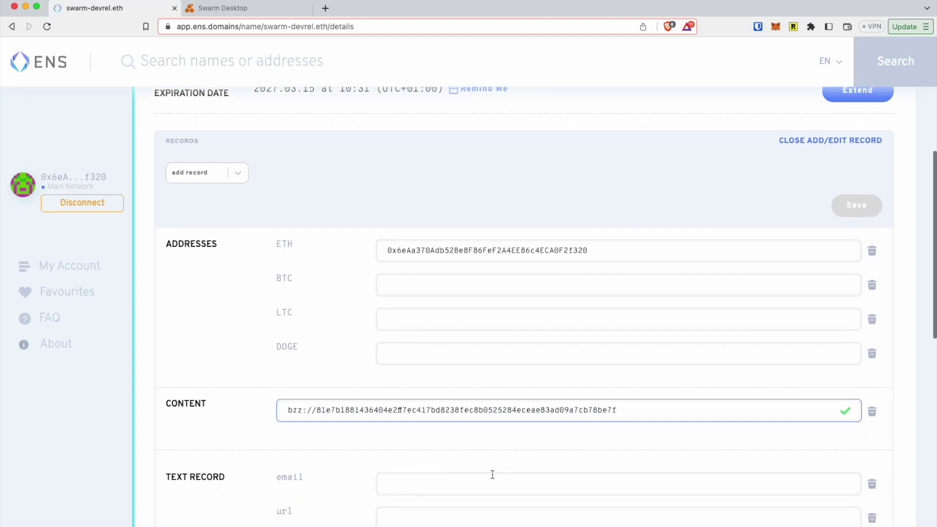
scroll(493, 474, "down", 1)
scroll(492, 475, "down", 14)
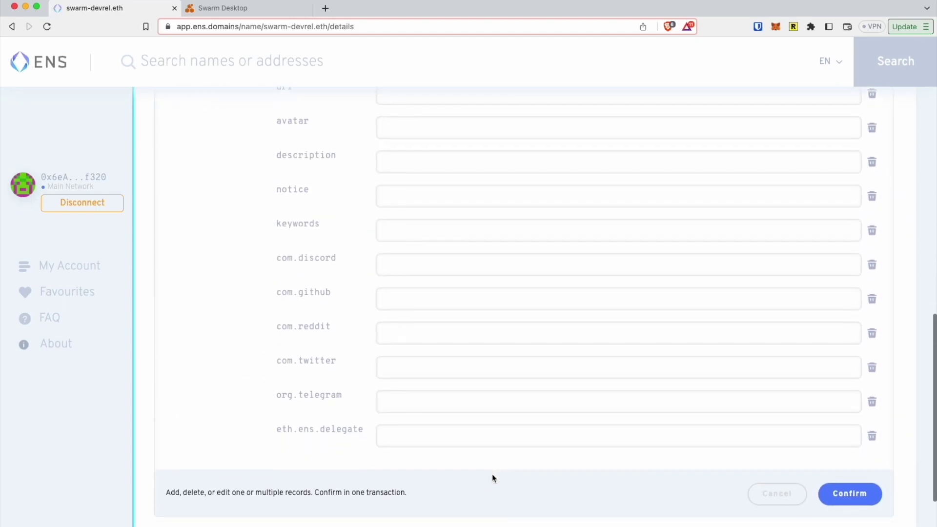
left_click(847, 495)
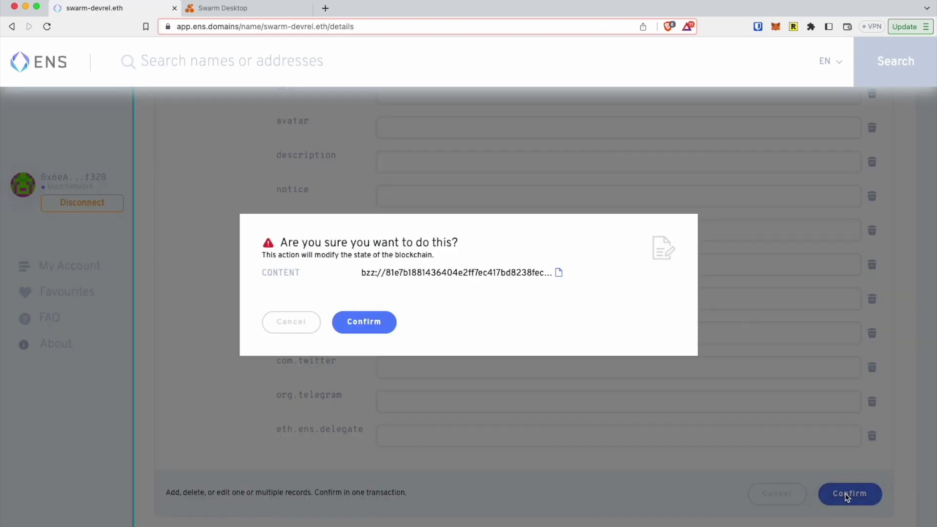
left_click(374, 324)
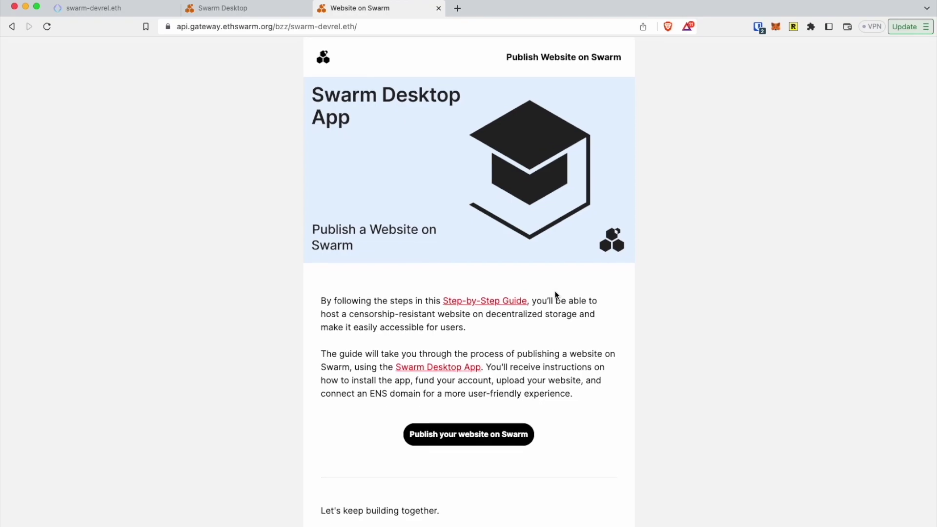